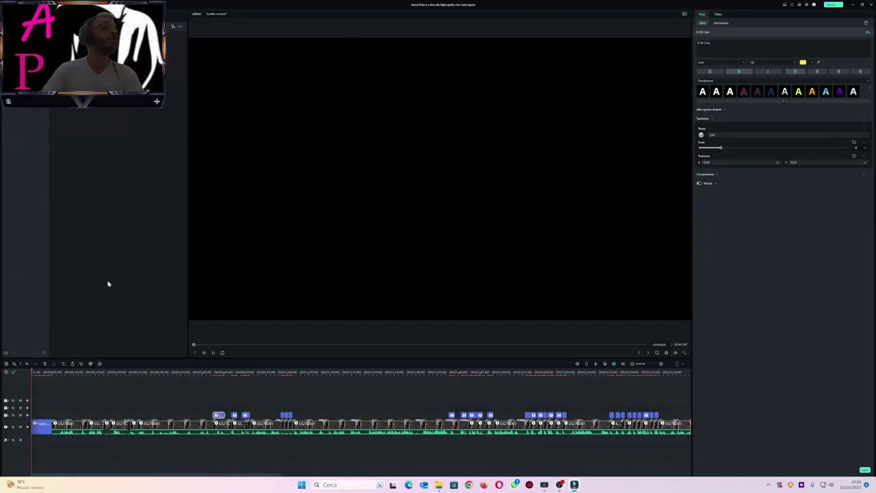
- Play the project from the opening title until the "Si Ok Casa" caption
key(space)
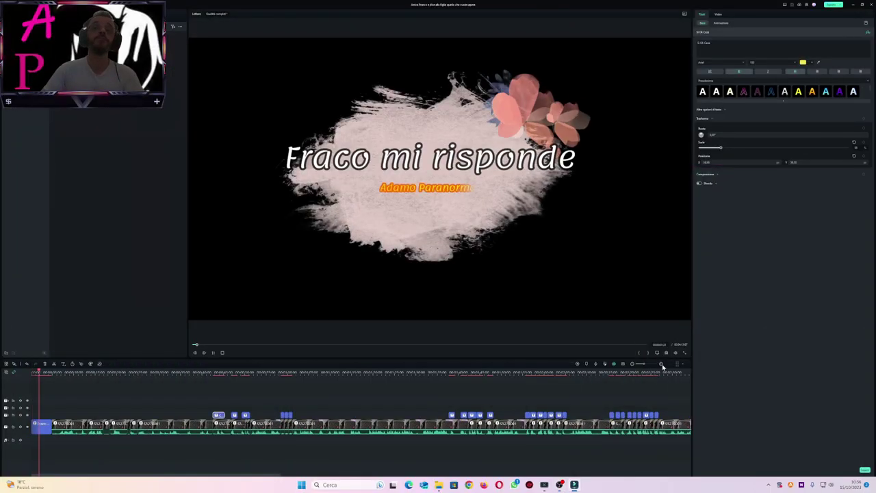
click(661, 365)
click(662, 364)
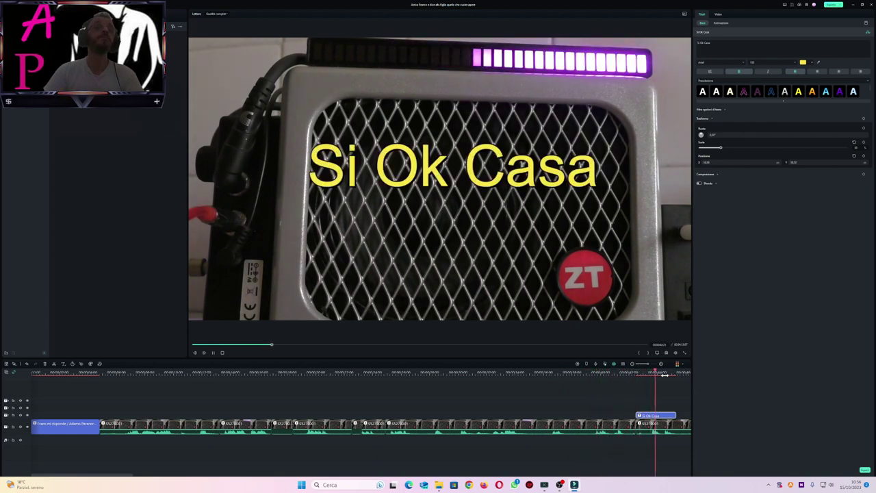
- Replay the timeline from just before the "Si Ok Casa" caption through the "Tocca li" caption
click(630, 373)
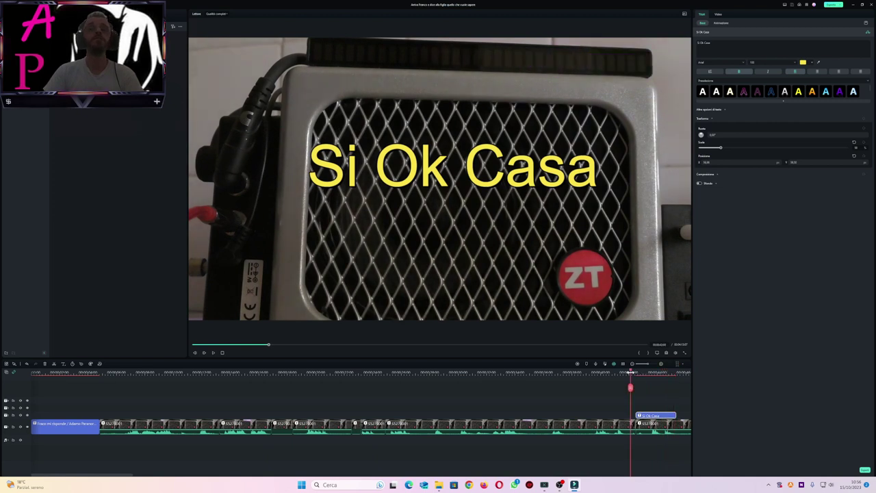
click(662, 364)
click(661, 365)
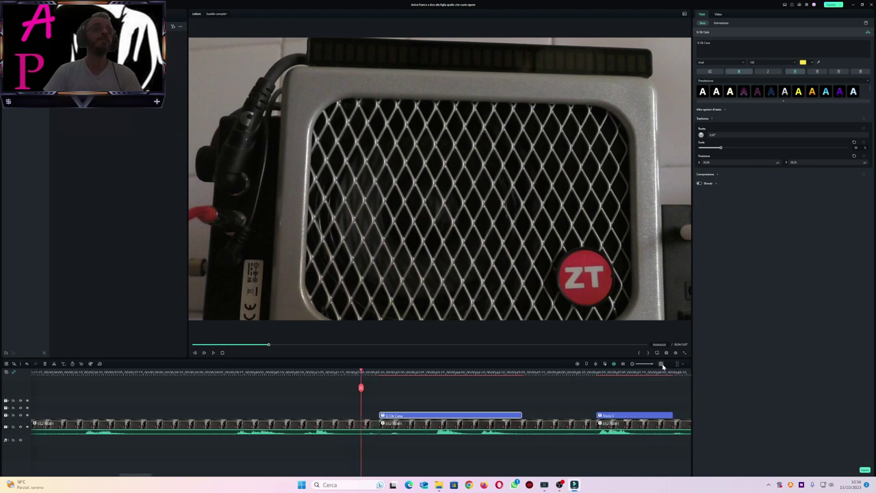
click(633, 367)
key(space)
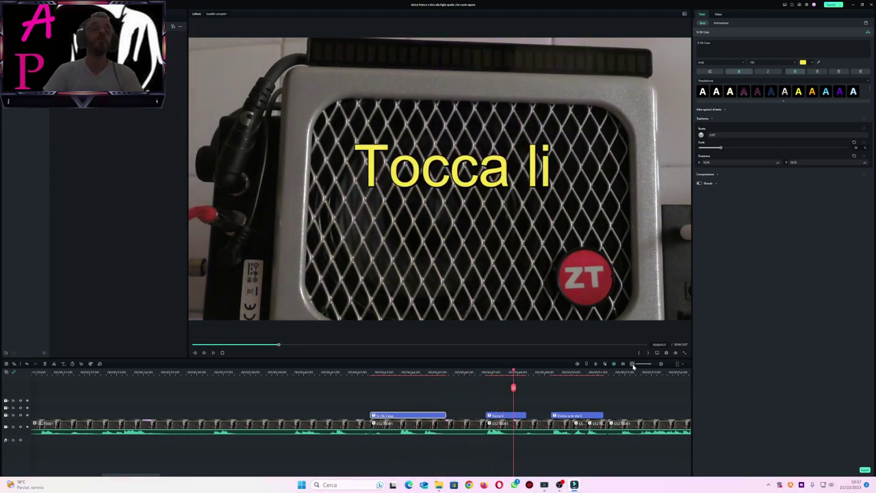
- Replay the "Vicino a te sta li" passage and the passage with the first "Ora no" caption
click(536, 372)
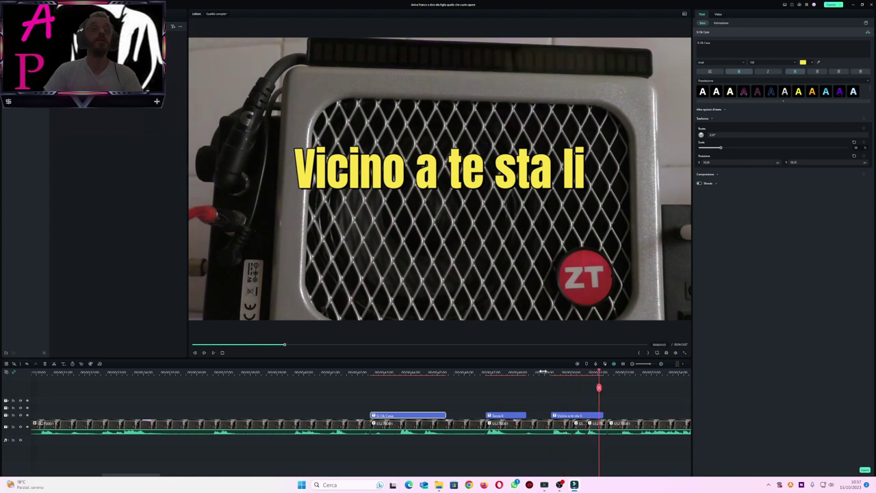
click(548, 371)
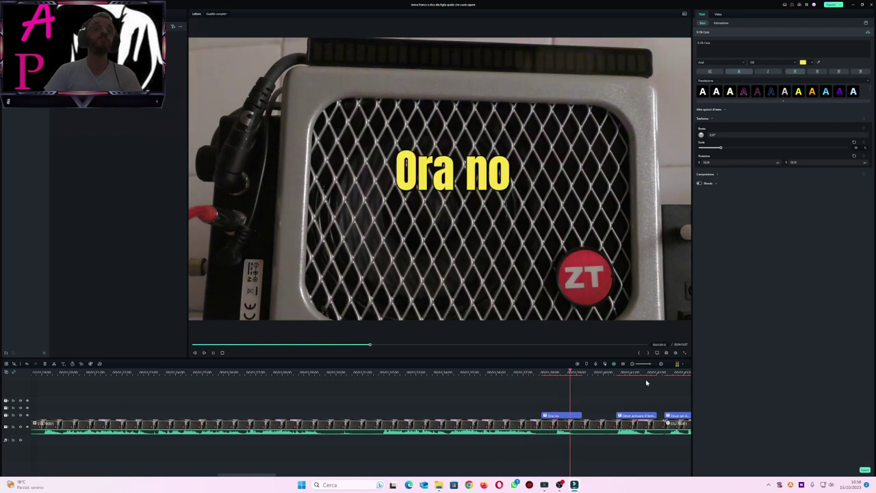
click(548, 372)
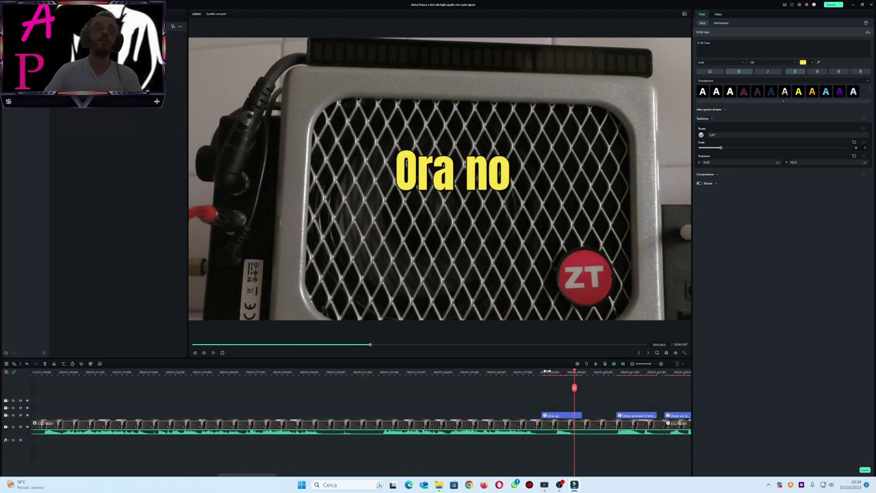
key(space)
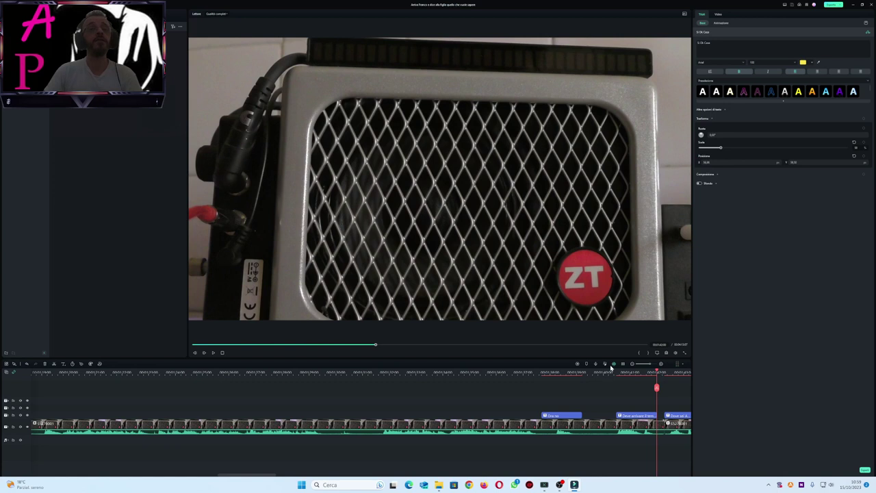
- Replay the passage from the "Dove arrivare" caption to "L'odio si", repeating it from the start of the "Dove sei" caption
click(619, 373)
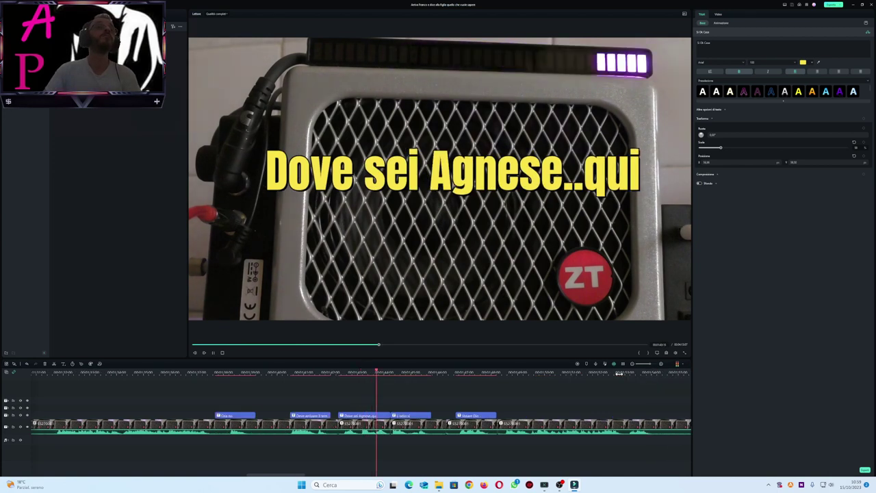
key(space)
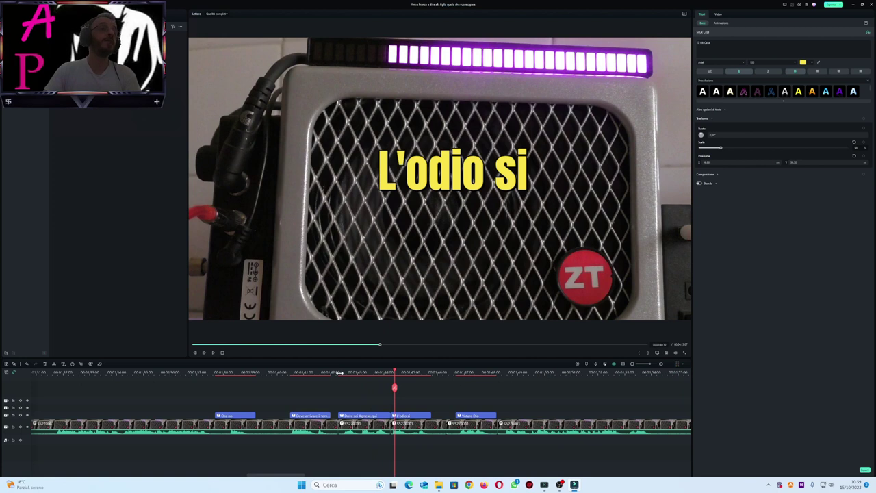
click(339, 373)
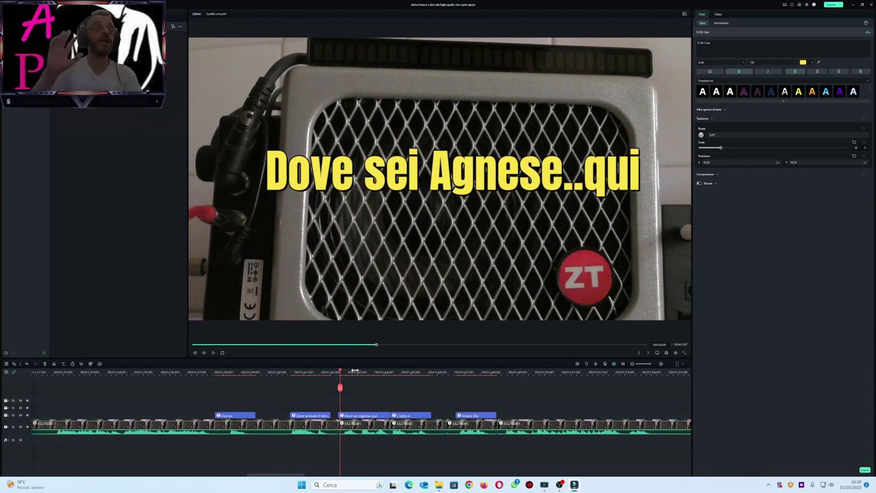
click(352, 371)
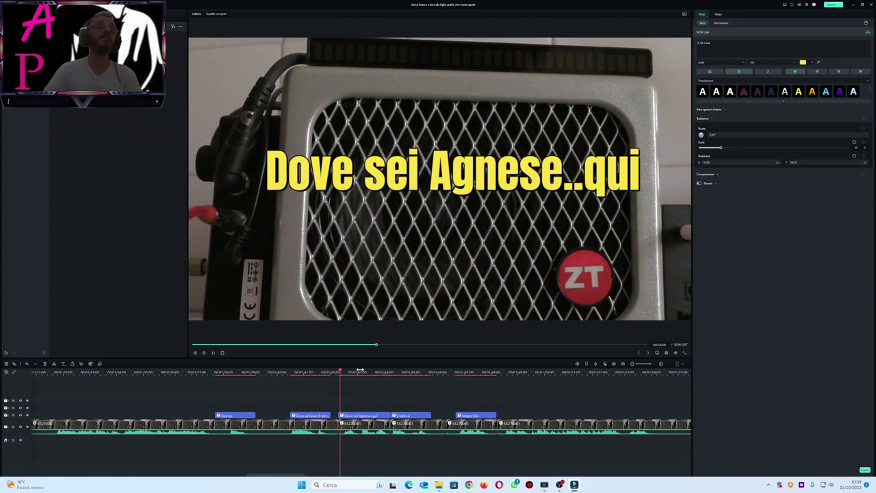
key(space)
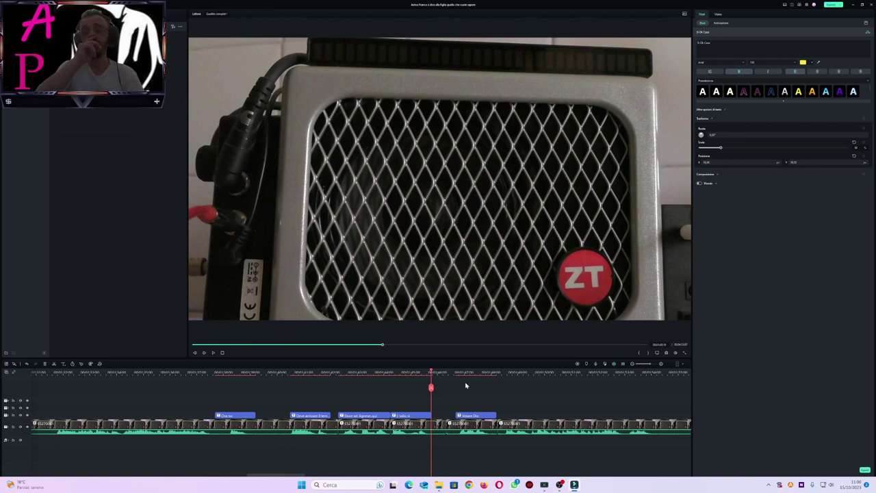
- Play on through the "Votare Dio" caption and pause at the end of the "Veleno" caption
key(space)
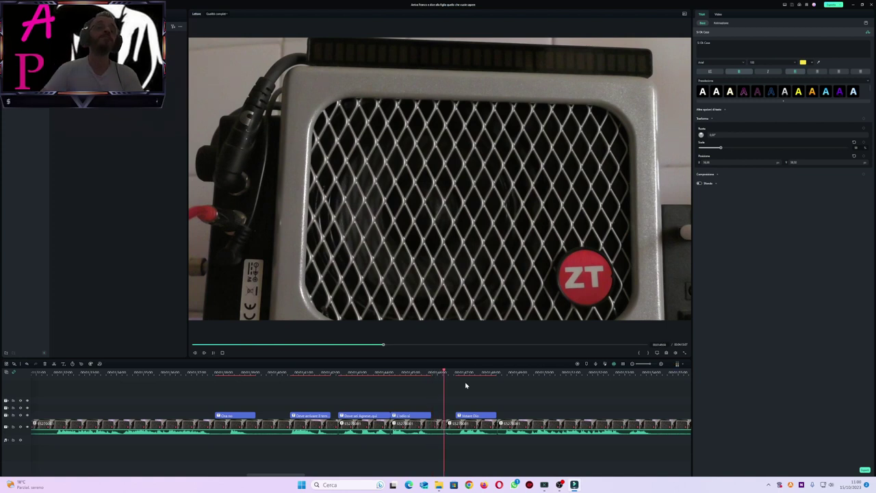
key(space)
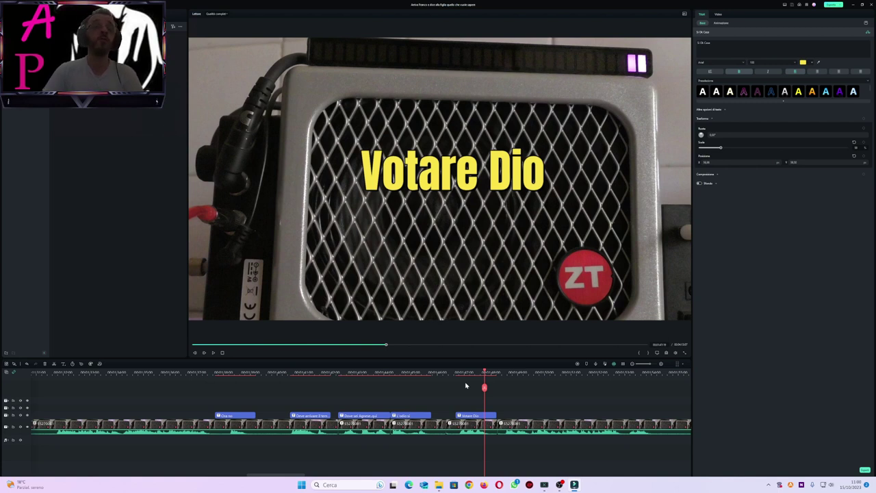
key(space)
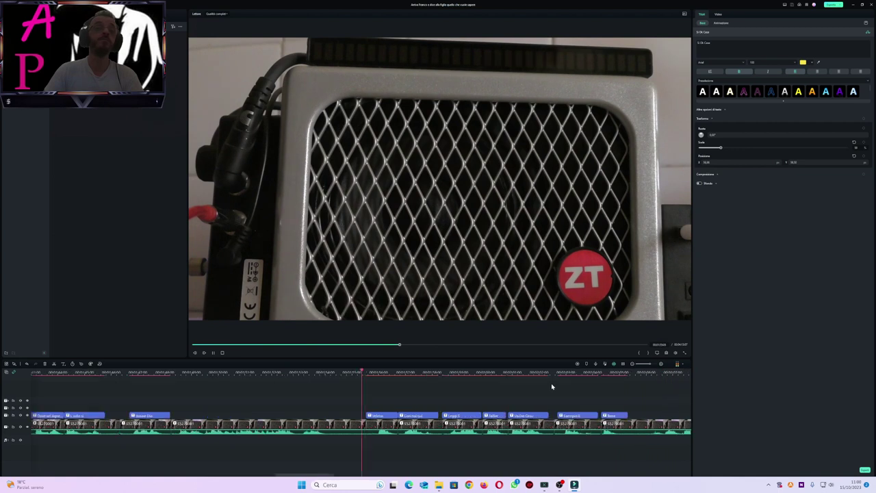
key(space)
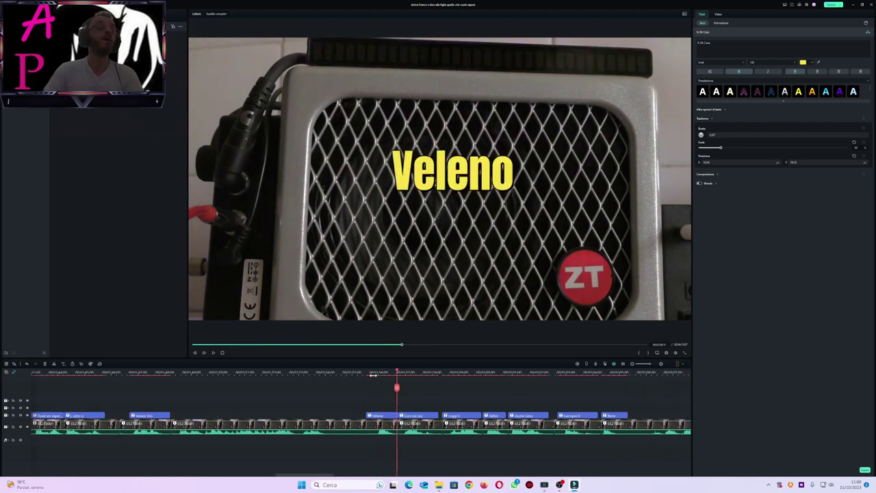
- Replay from the start of the "Veleno" caption, pausing at "Esempio li" and at the first "Bene" caption
click(370, 372)
key(space)
key(space)
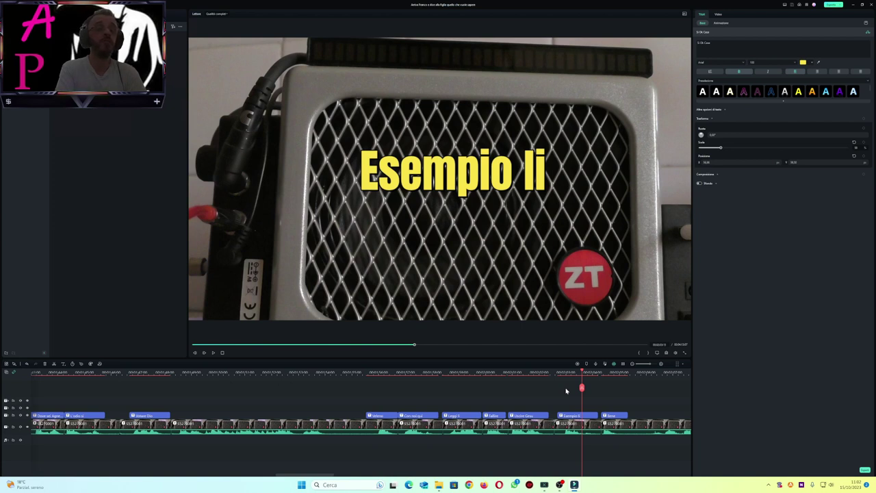
key(space)
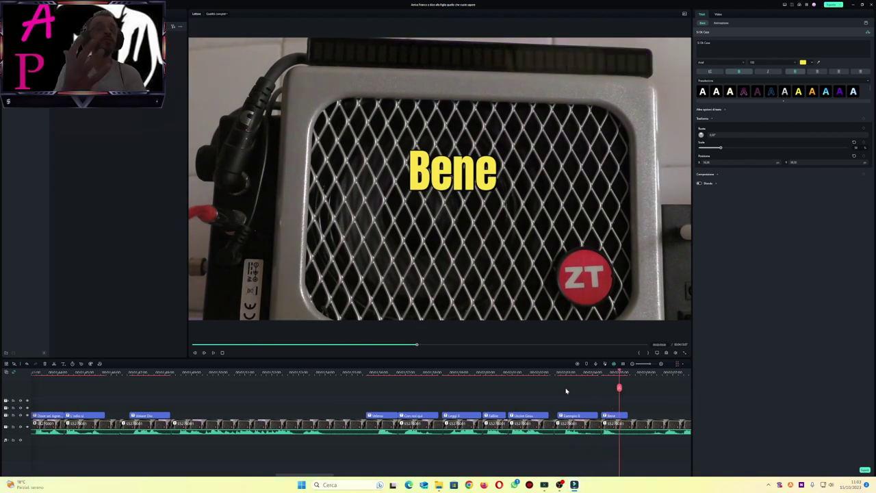
- Play on to the second "Bene" caption, replay it from its start and pause at the following "Ora no"
key(space)
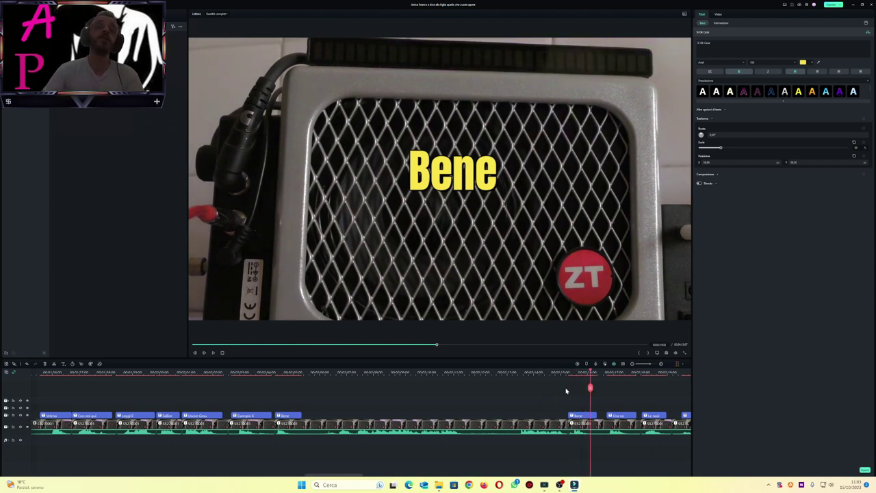
click(570, 372)
key(space)
key(space)
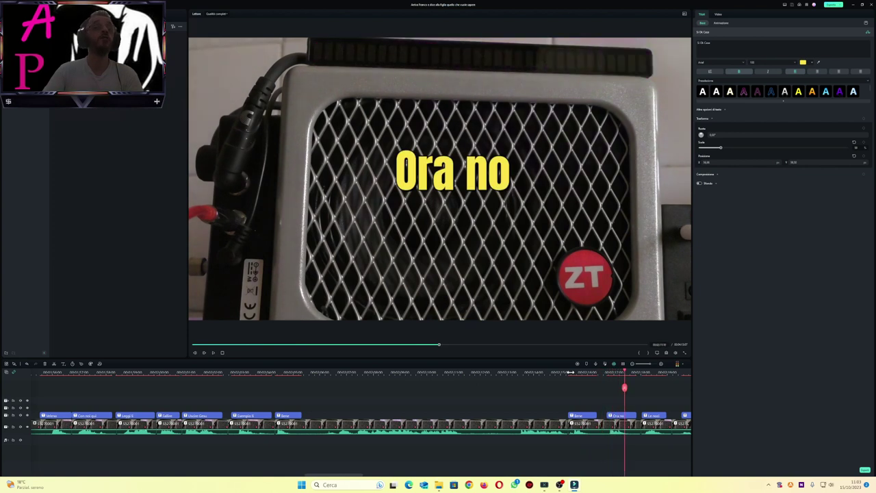
- Play on to the "Le noci" caption and replay the timeline from its start through the "In sei" caption
click(660, 365)
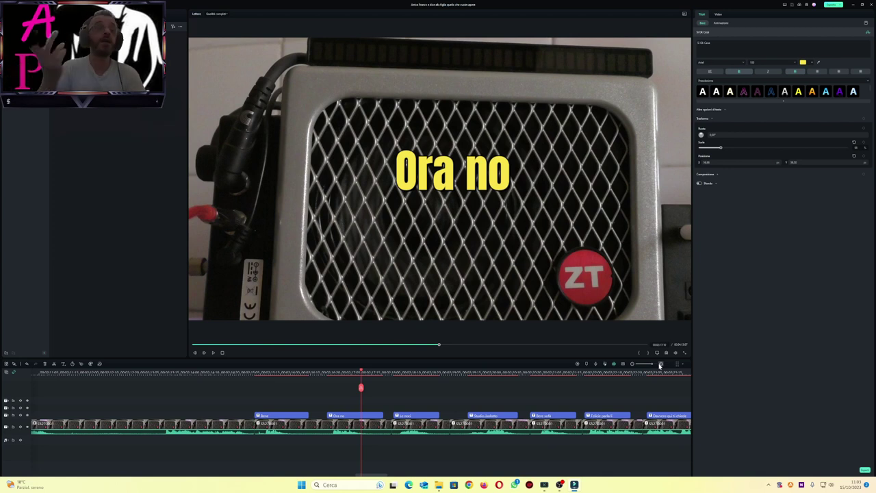
key(space)
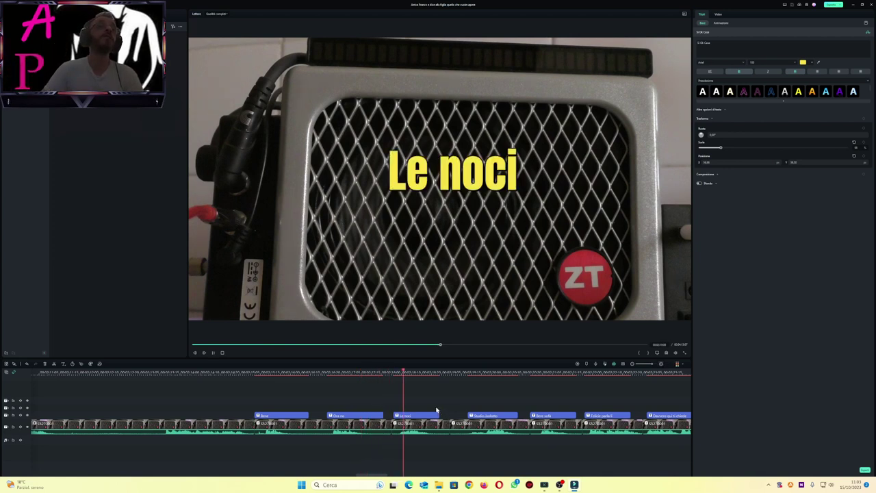
key(space)
click(393, 371)
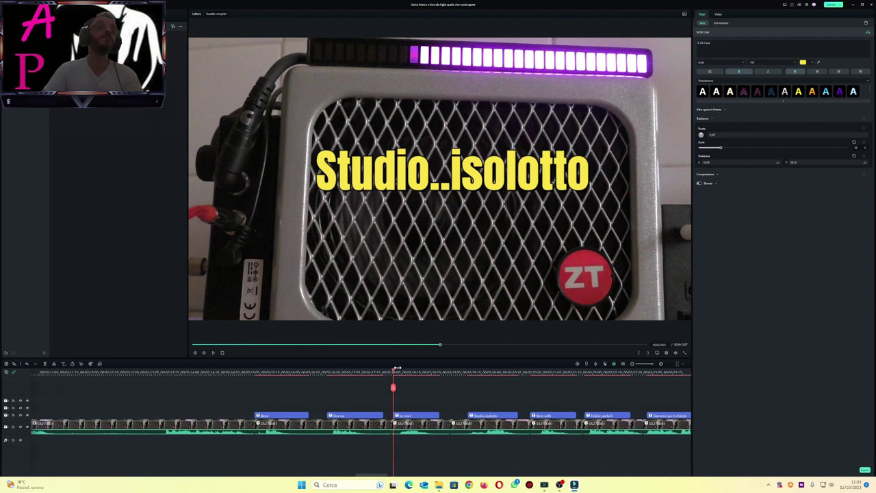
key(space)
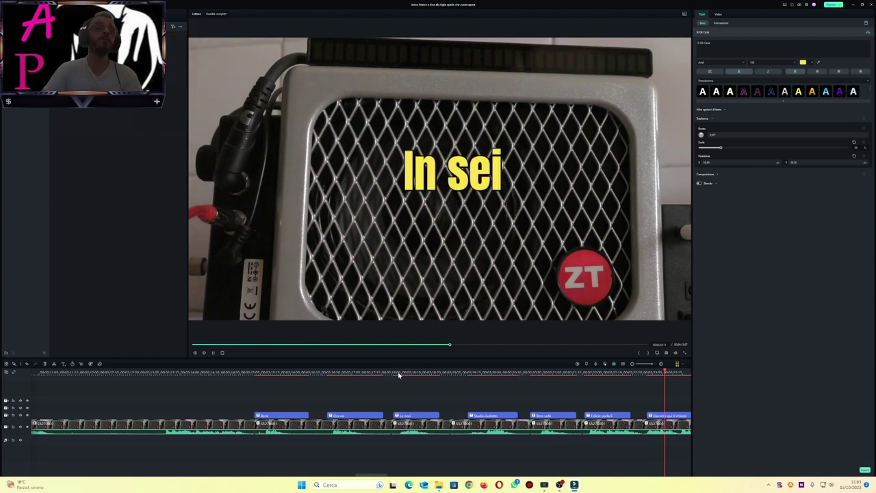
- Return to the "Ora no" caption before "Le noci" and replay up to the "Studio..isolotto" caption
click(143, 372)
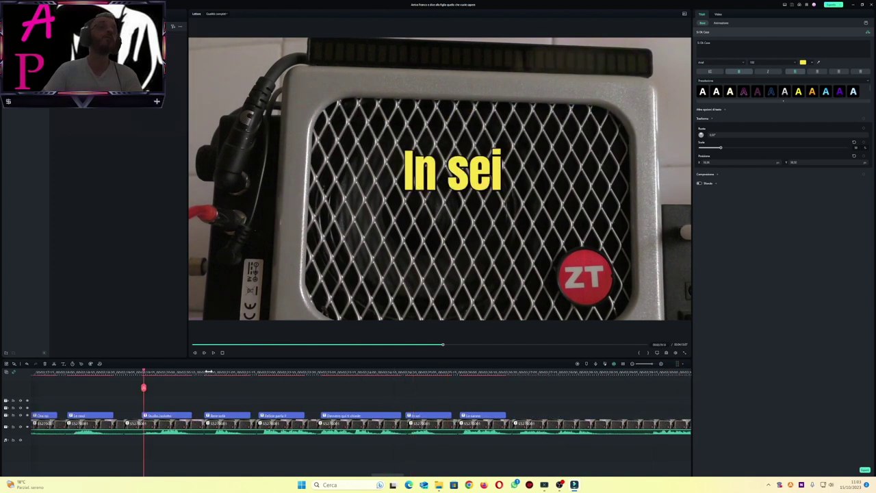
click(634, 364)
click(286, 373)
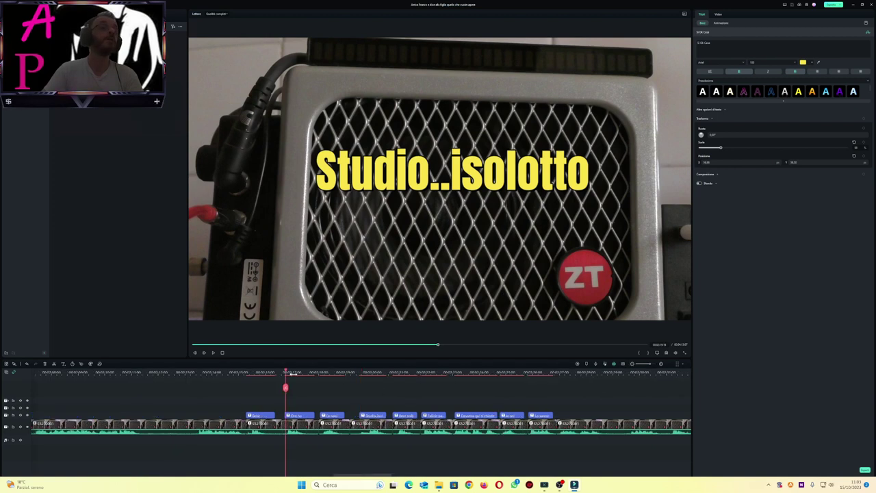
click(662, 364)
key(space)
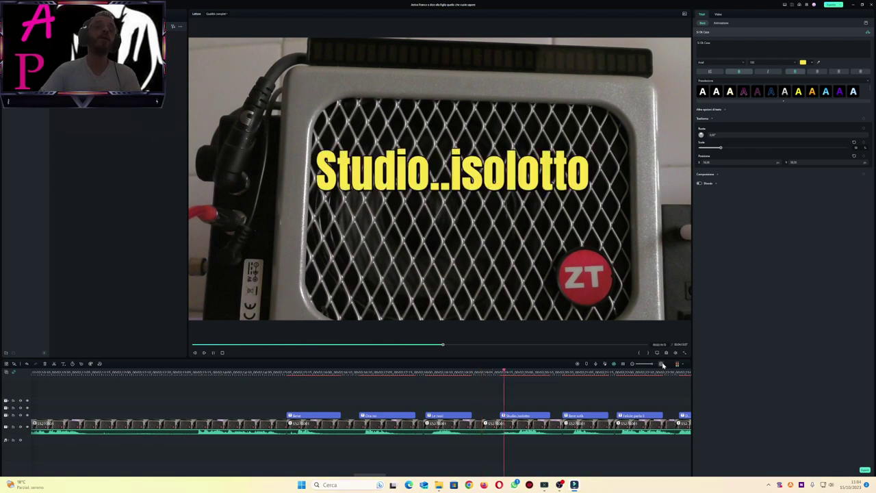
key(space)
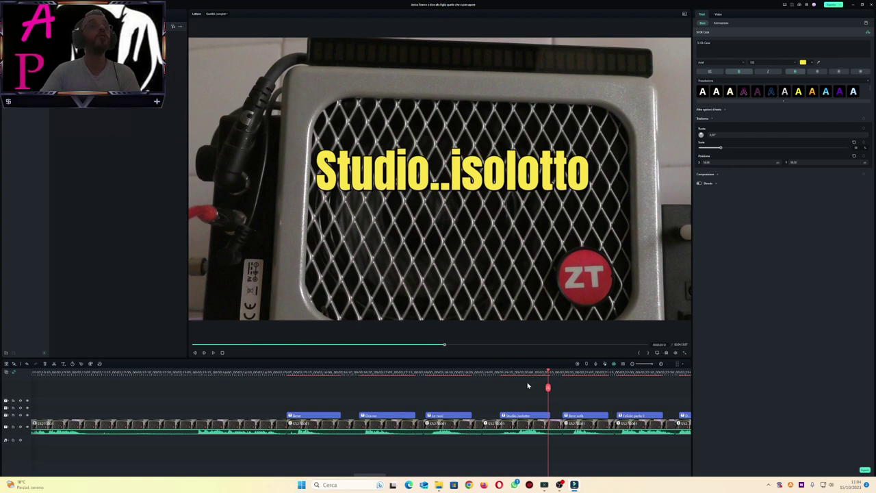
- Replay the "Studio..isolotto" caption from its start and play on through "Bere sofà"
click(499, 373)
key(space)
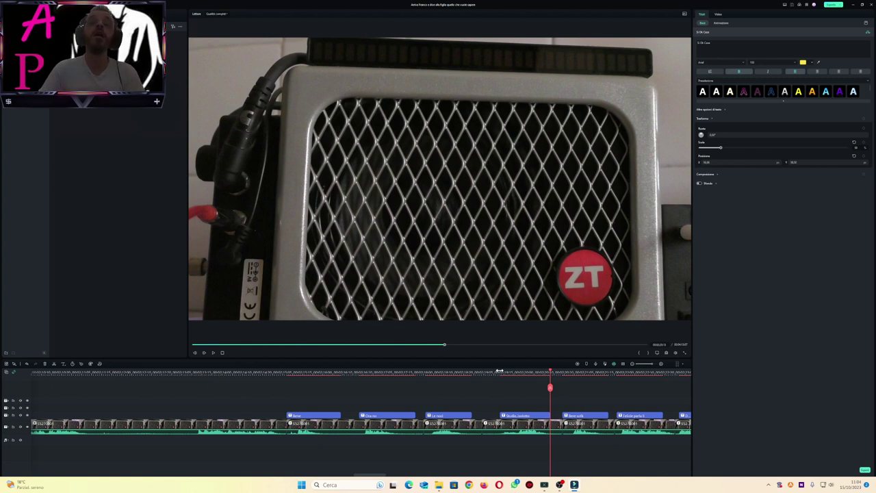
key(space)
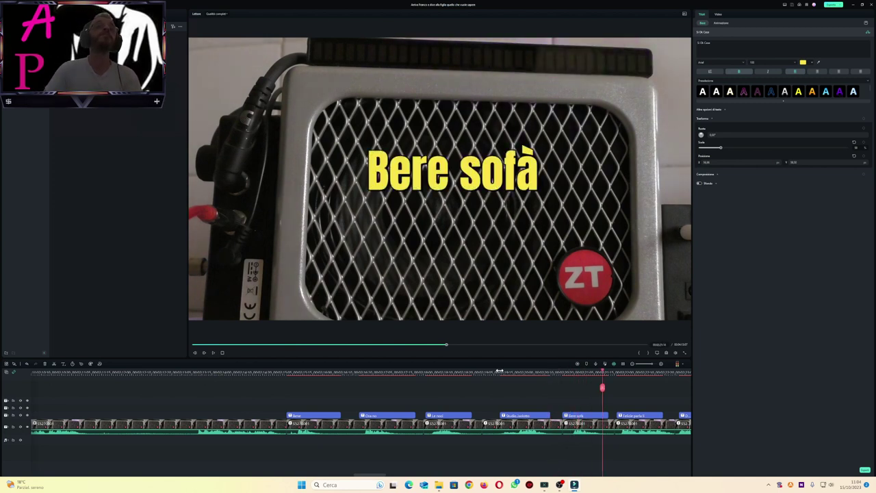
- Replay the "Bere sofà" caption and the one after it, continuing to the "Davvero qui ti chiede" caption
click(568, 373)
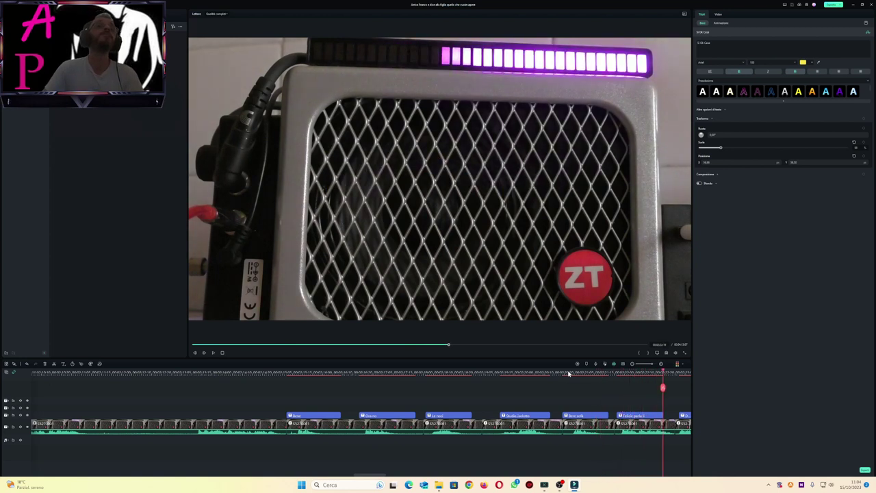
click(610, 372)
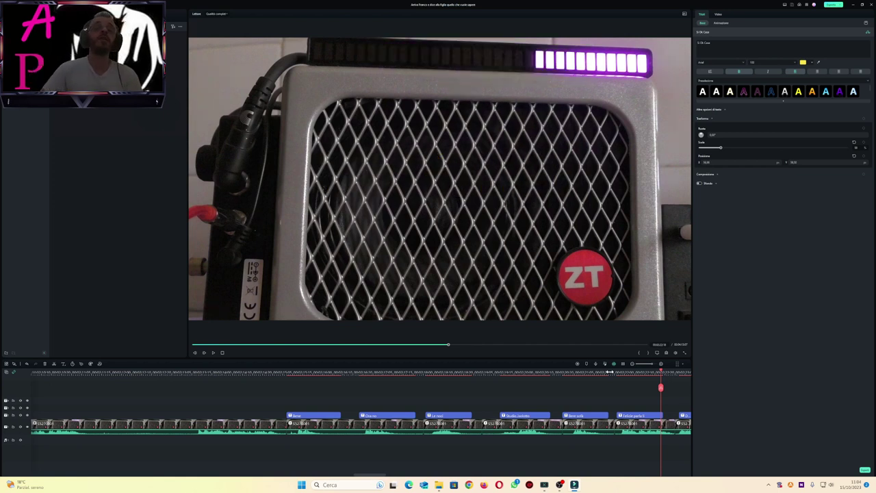
key(space)
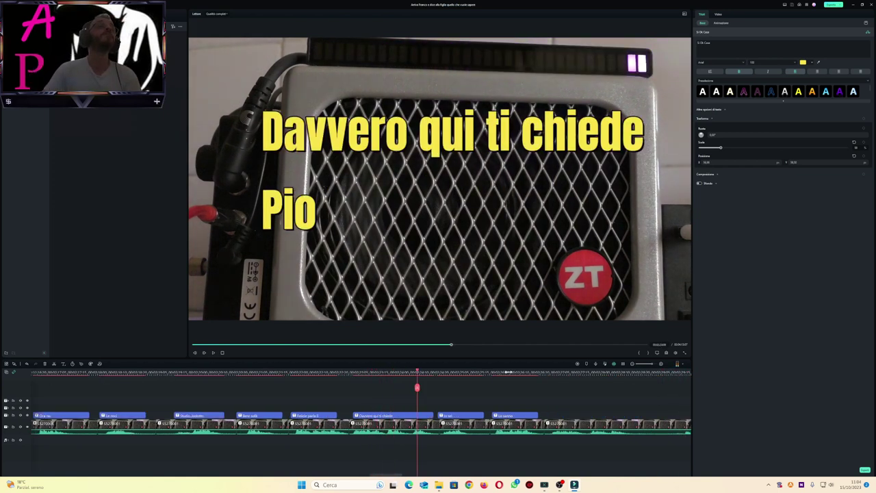
- Replay the "Davvero qui ti chiede Pio" caption from its start and play on to the end of that caption group
click(350, 373)
key(space)
key(space)
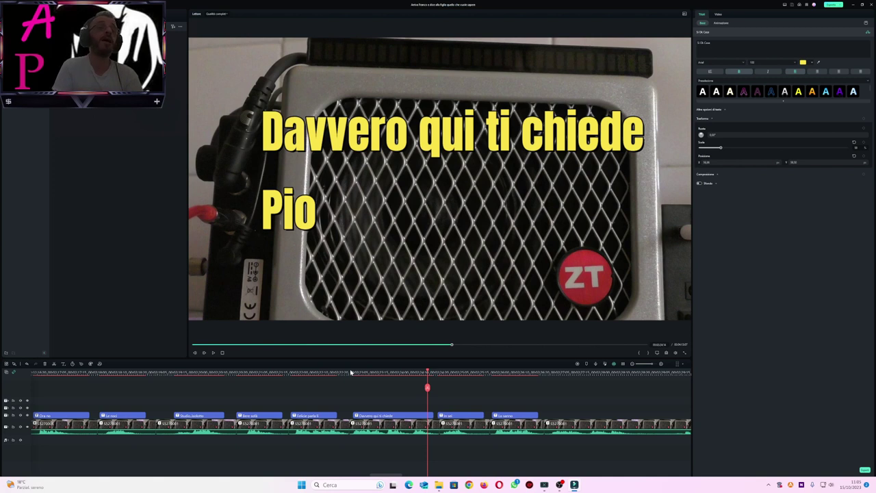
key(space)
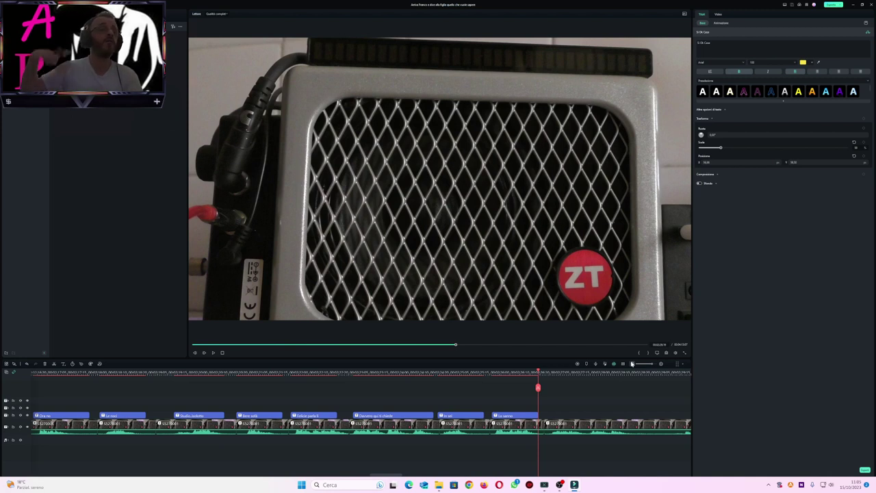
- Play on through the "EVP Tu Vai" captions and replay the "Mese" caption
key(space)
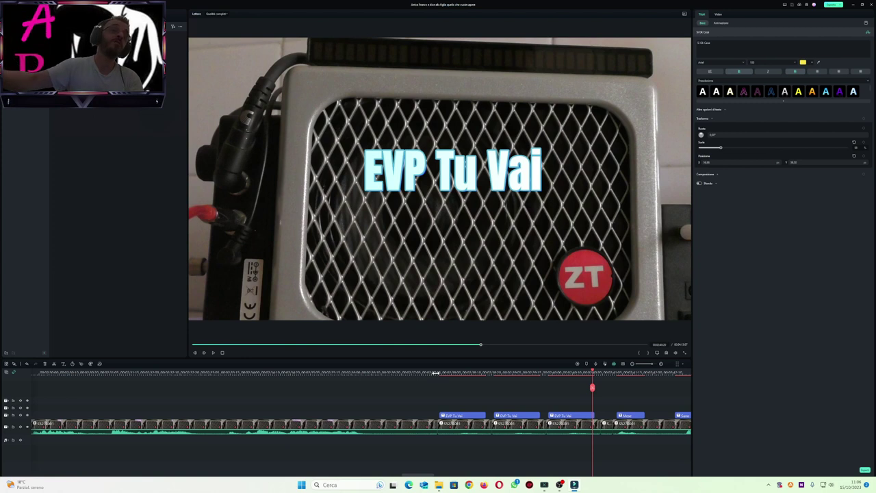
key(space)
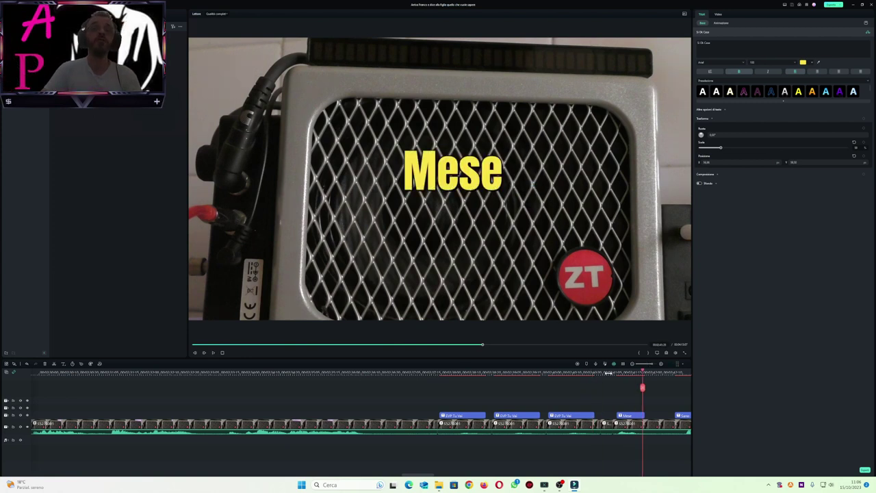
click(608, 372)
key(space)
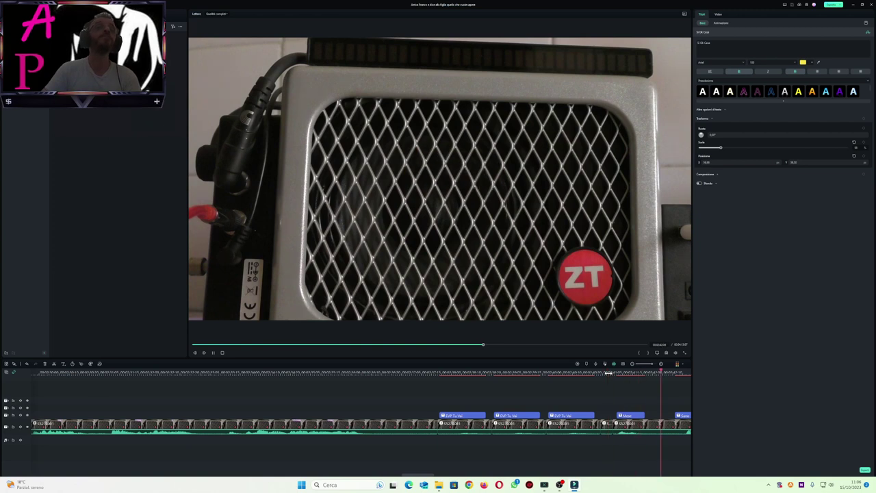
- Replay the timeline from the "Mese" caption through "Sano" and on to "Lo Giuro"
click(290, 371)
key(space)
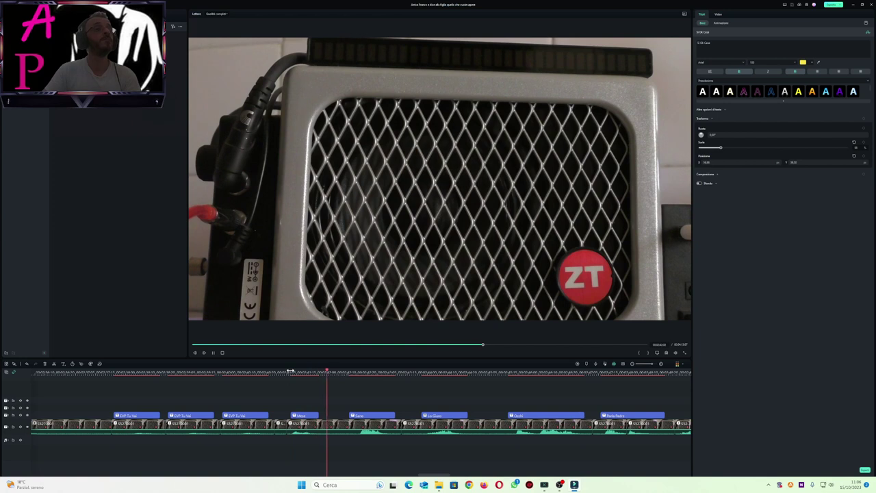
key(space)
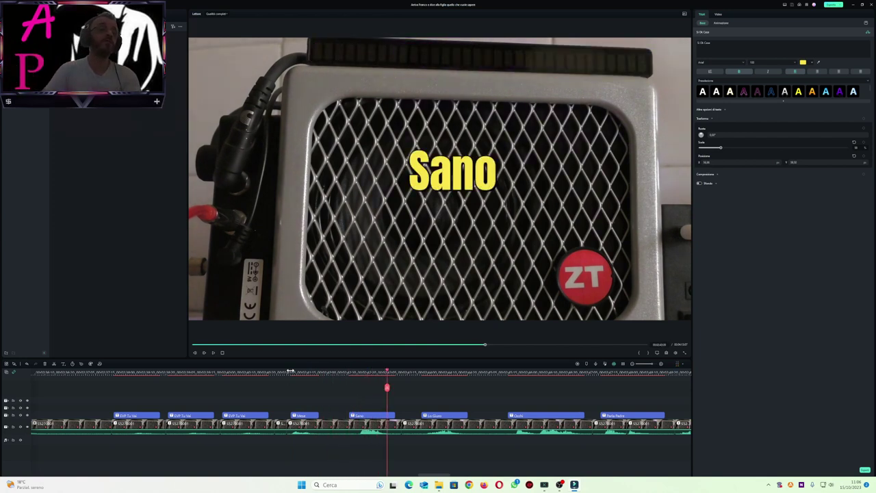
key(space)
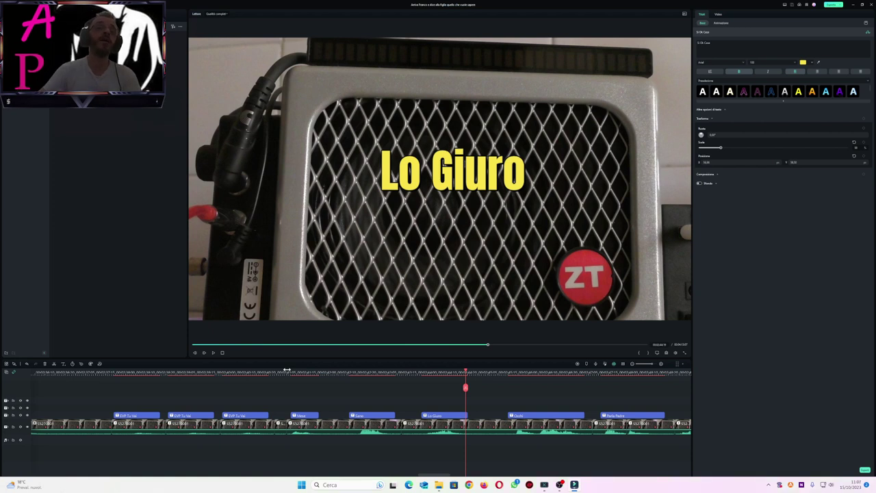
- Play the "Occhi begli occhi hai" caption, replay it from its start, and continue to "Parla Padre"
key(space)
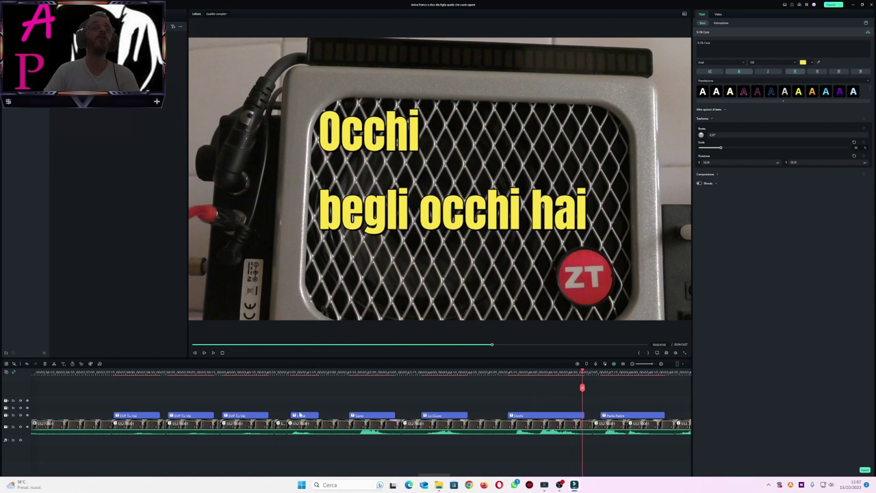
click(508, 372)
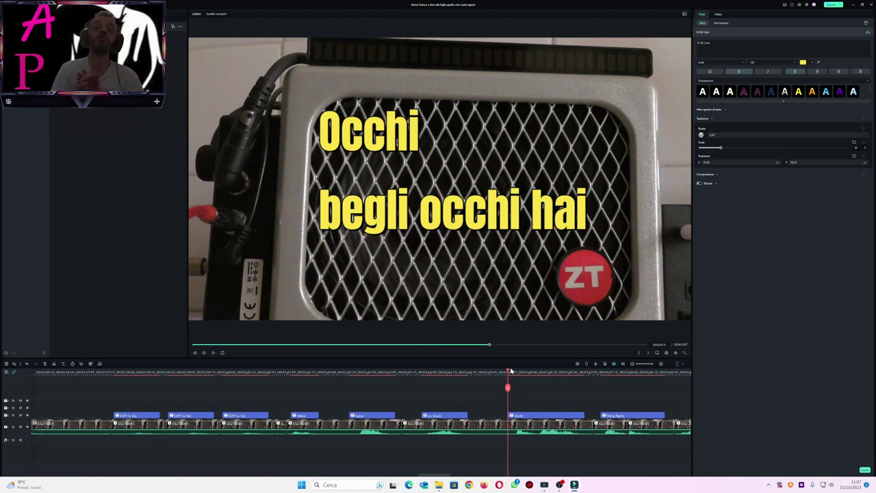
key(space)
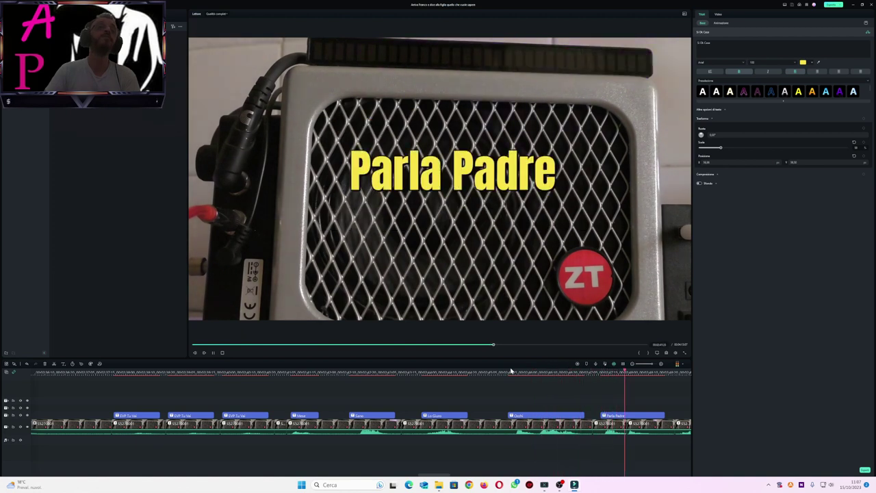
key(space)
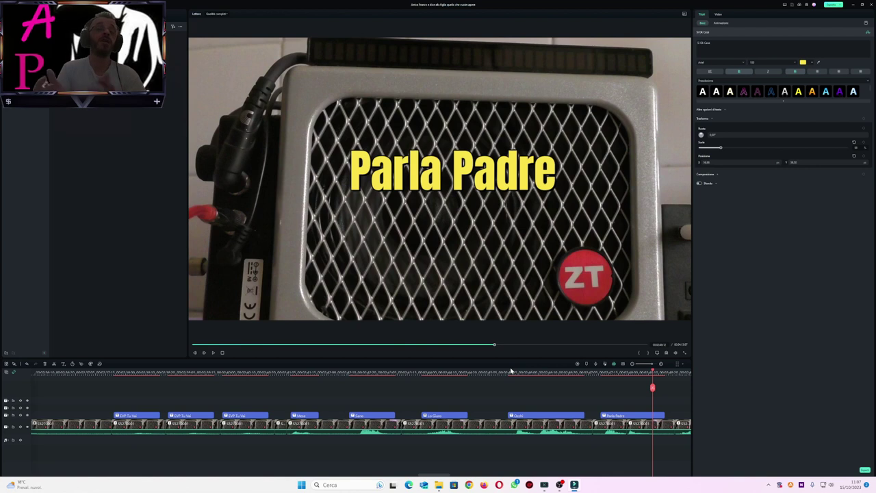
- Play on past "Parla Padre", replay from the caption before "C'è una lista", and continue to "Tu mi hai detto a righe"
key(space)
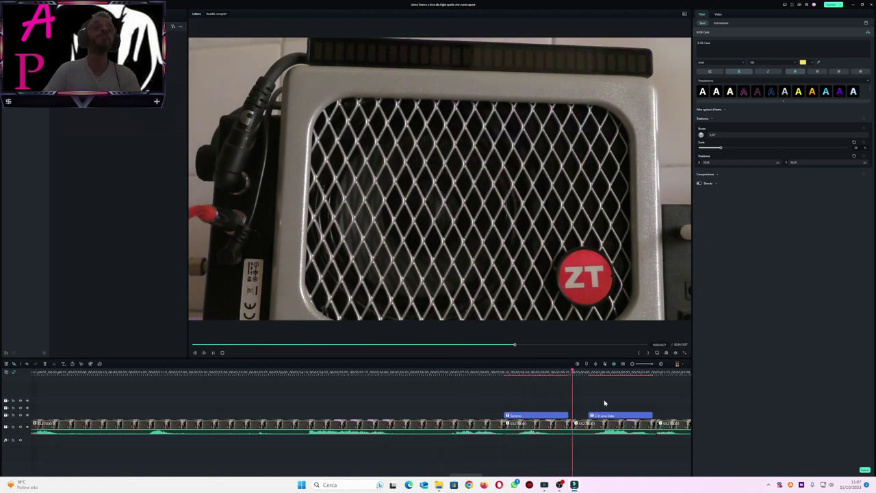
click(504, 371)
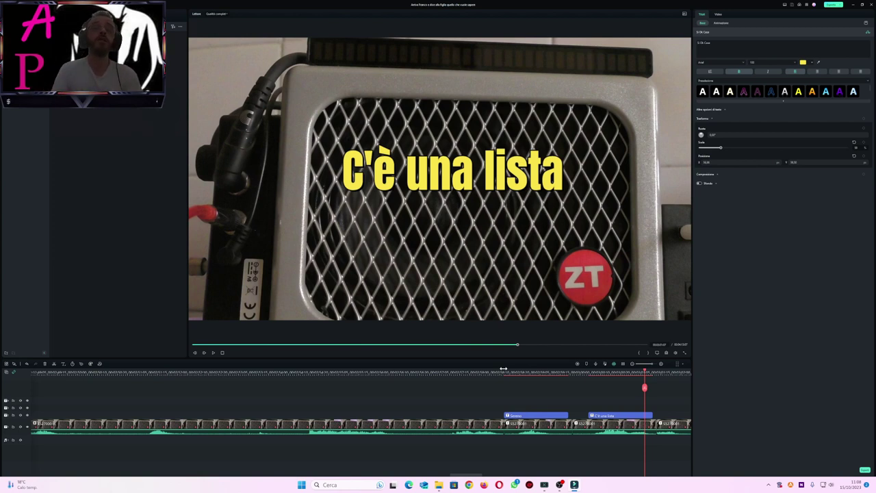
key(space)
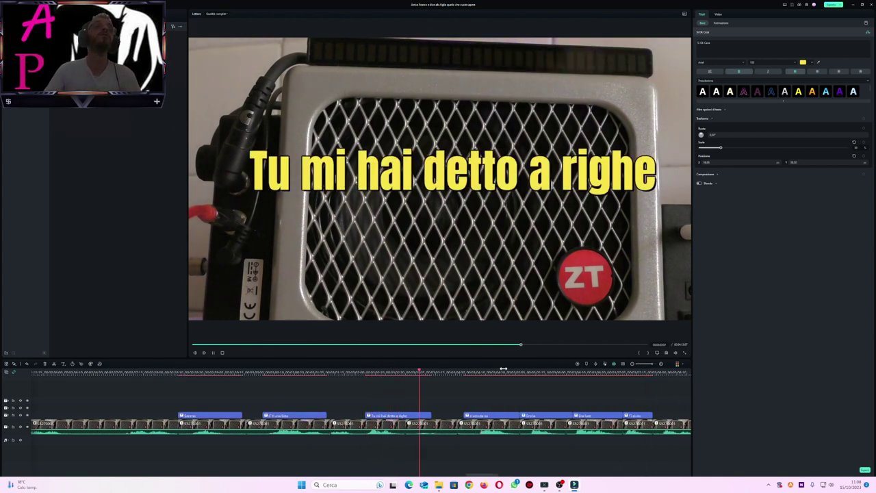
- Replay "Tu mi hai detto a righe" and the run of four captions after it, through "Ti aiuto"
click(365, 372)
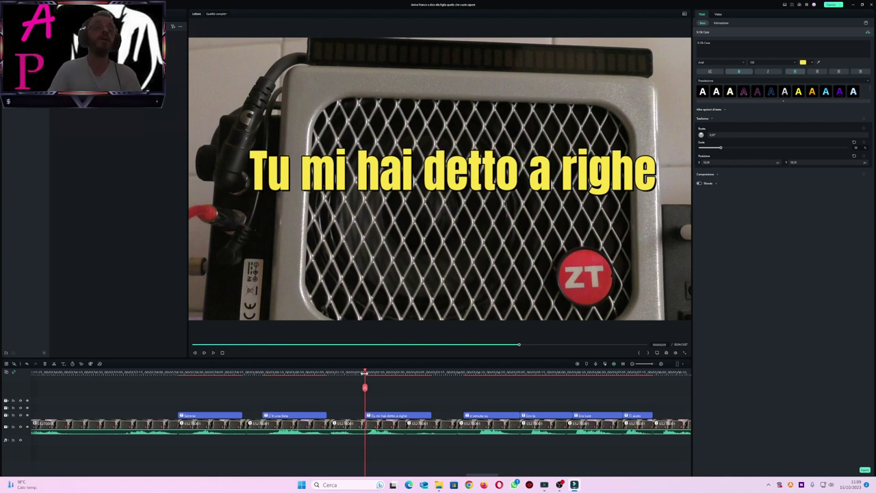
key(space)
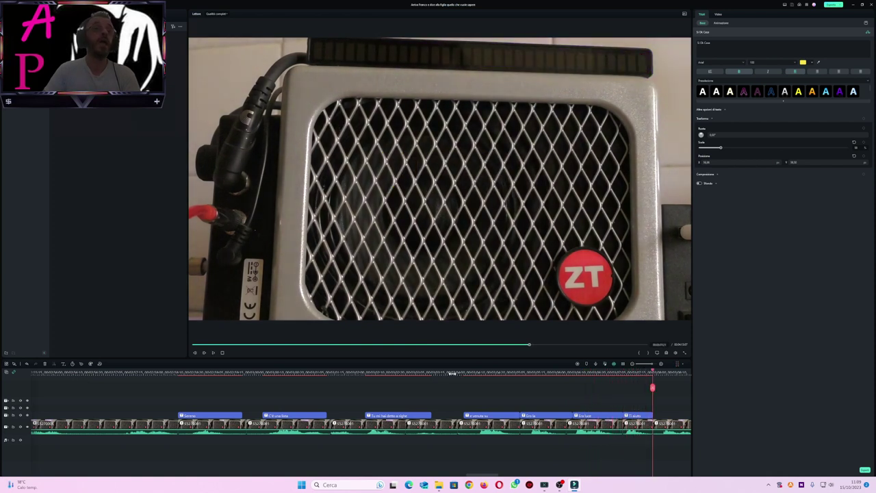
click(462, 372)
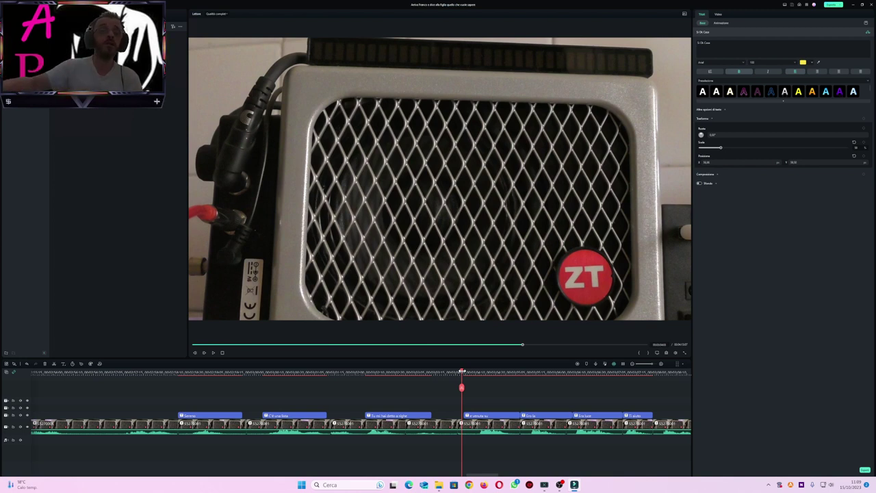
key(space)
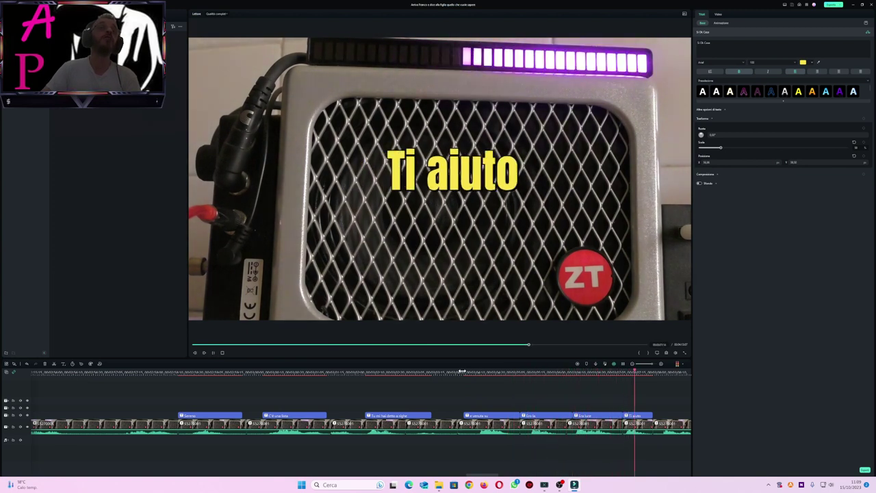
key(space)
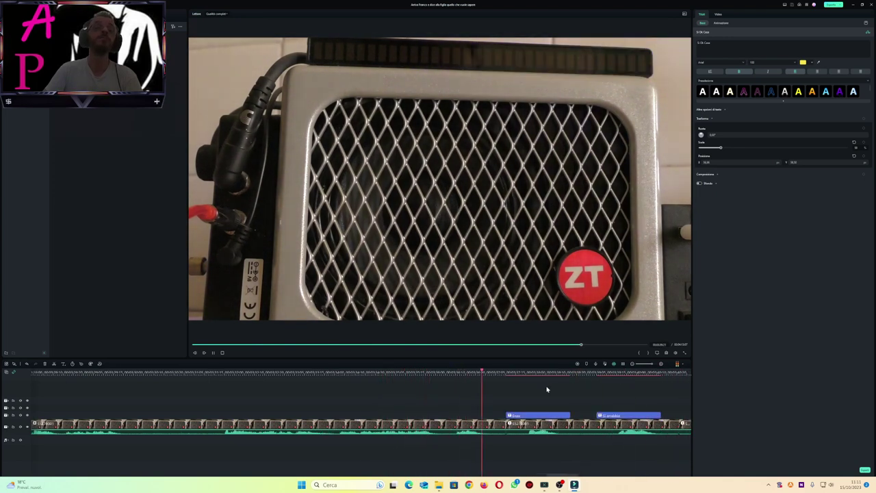
- Replay the caption before "Si arrabbia" and play on through "Si arrabbia" to "Qui montero dove sei?"
key(space)
drag(557, 390, 512, 388)
key(space)
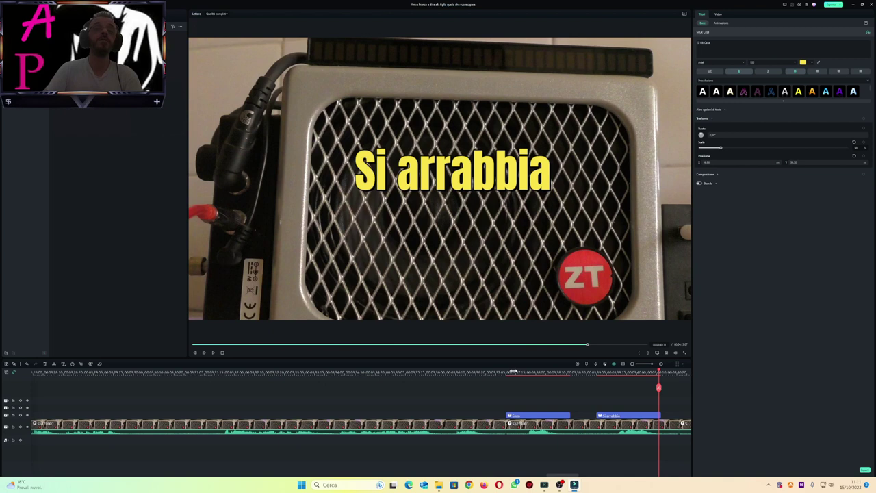
key(space)
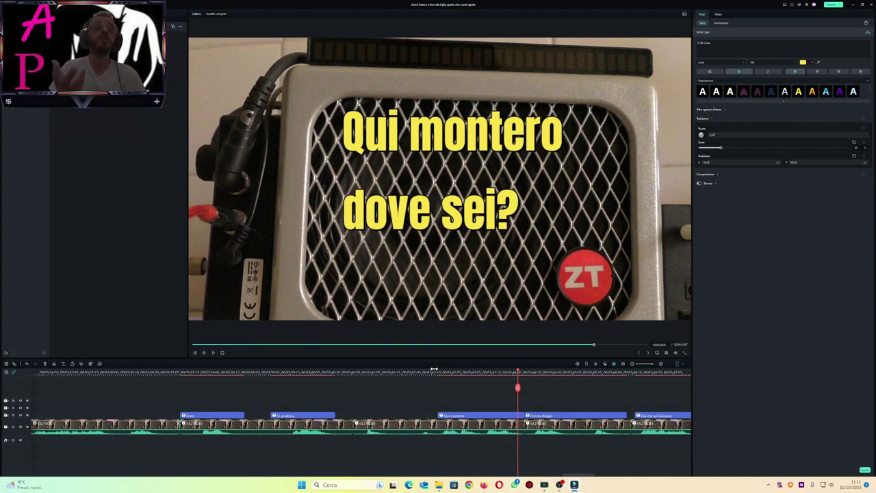
- Play the "Ferma sfragio" caption, replay it from its start, and continue to "Dai che sei Giovane"
key(space)
key(space)
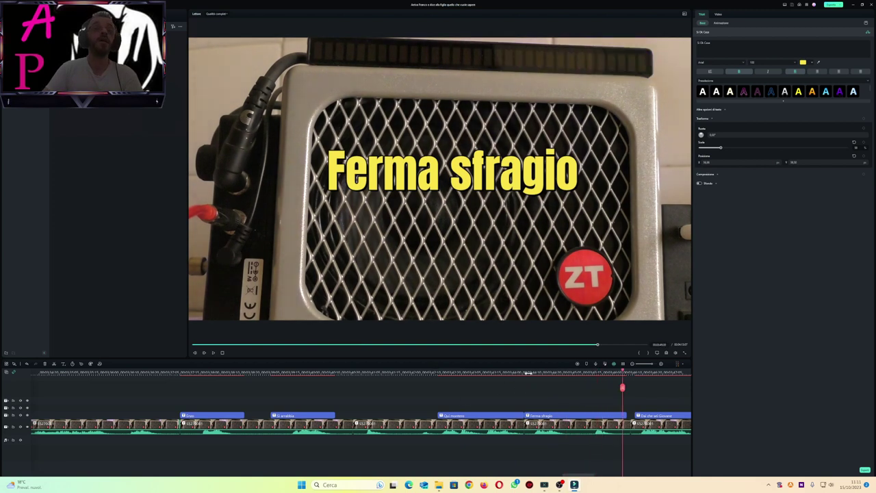
click(528, 373)
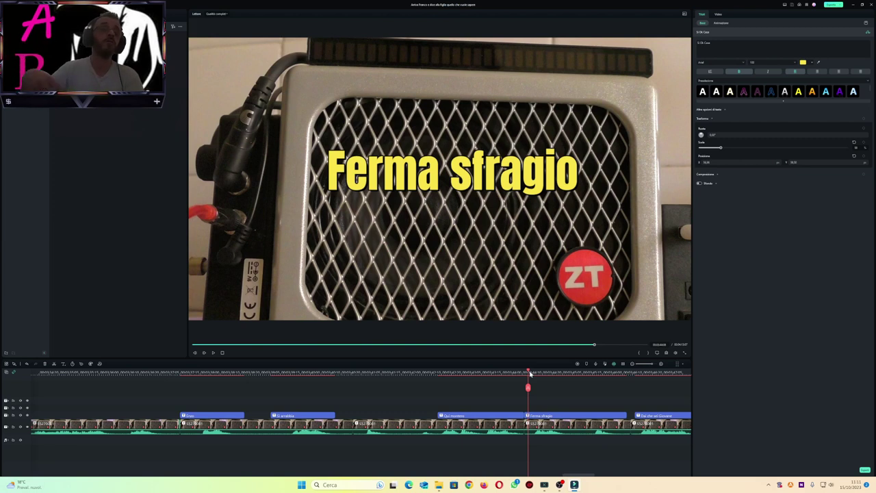
key(space)
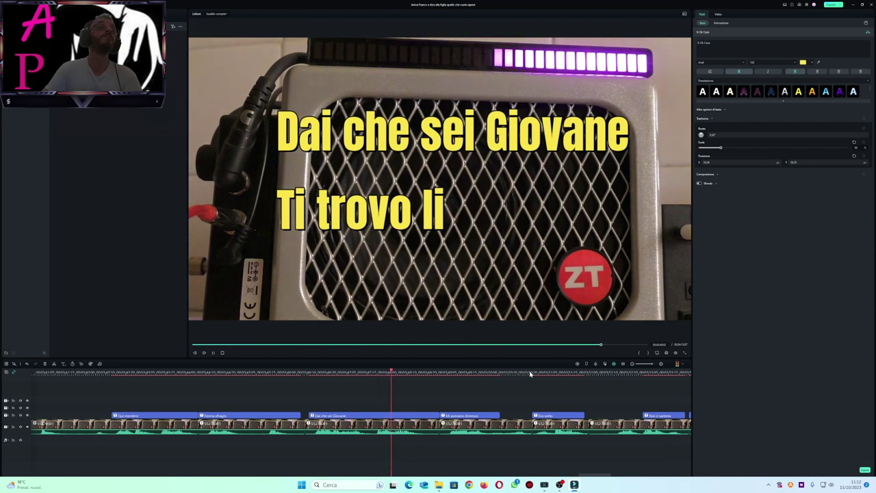
- Replay the "Dai che sei Giovane Ti trovo li" caption from its start and play on past "Mi avevano dimesso"
key(space)
click(308, 372)
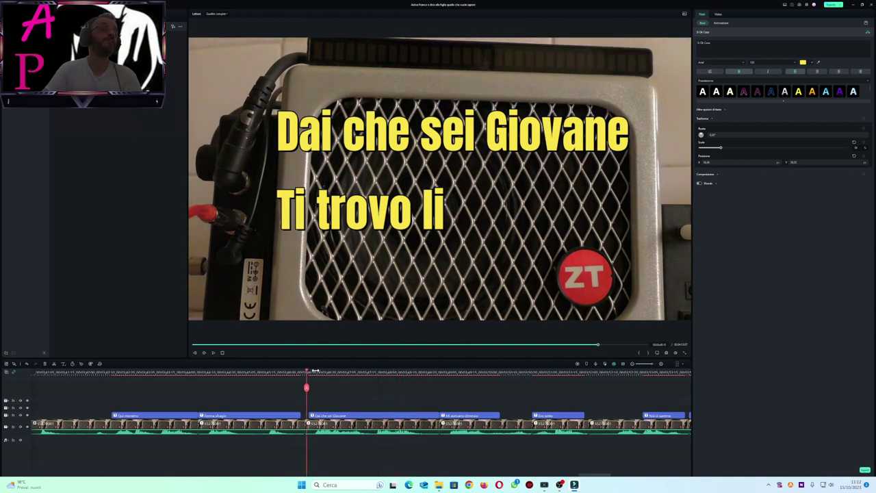
key(space)
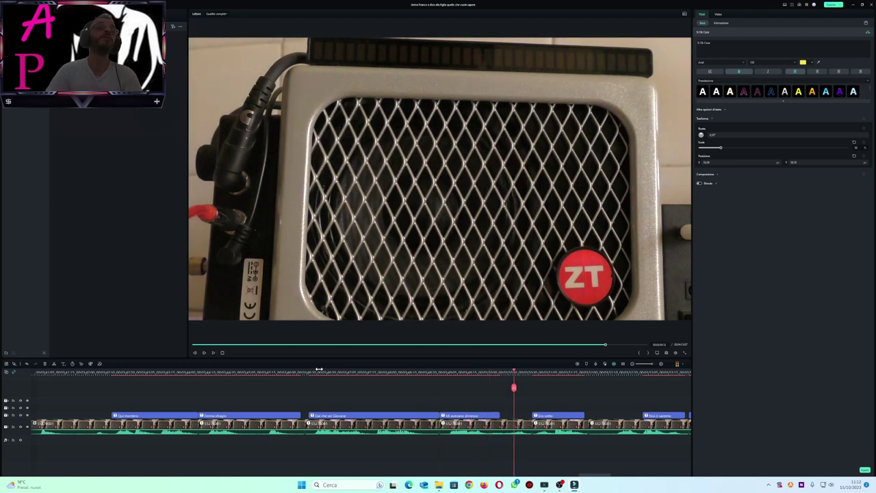
- Replay the "Mi avevano dimesso" caption and play on to the end of "Ero sotto"
click(445, 373)
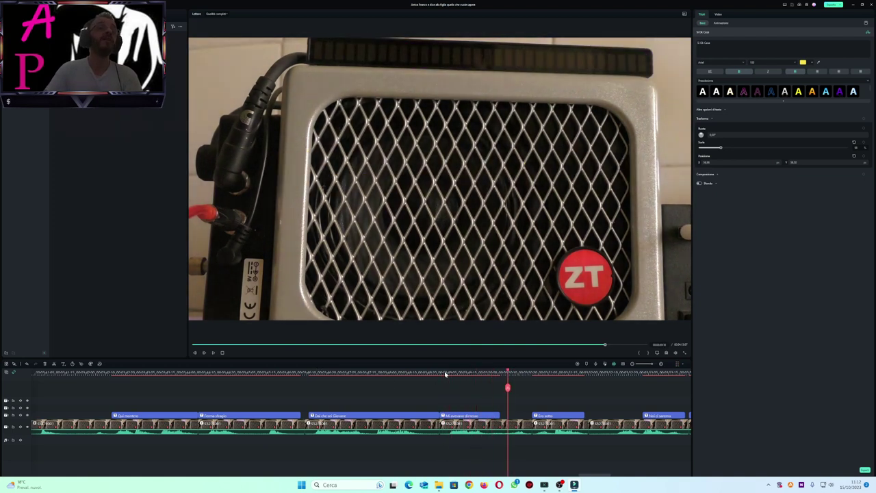
click(445, 373)
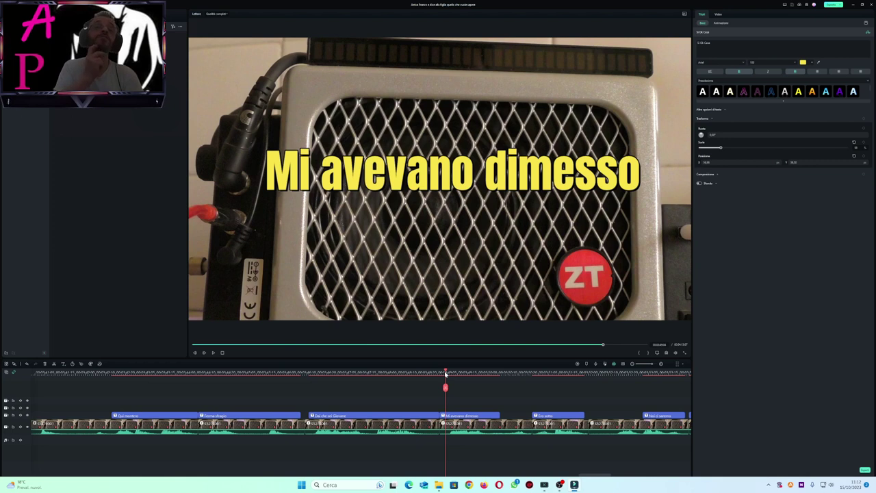
key(space)
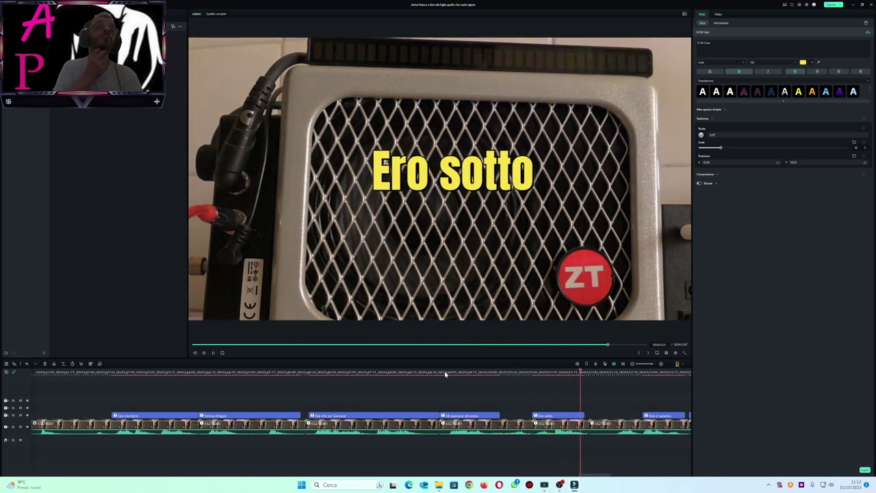
key(space)
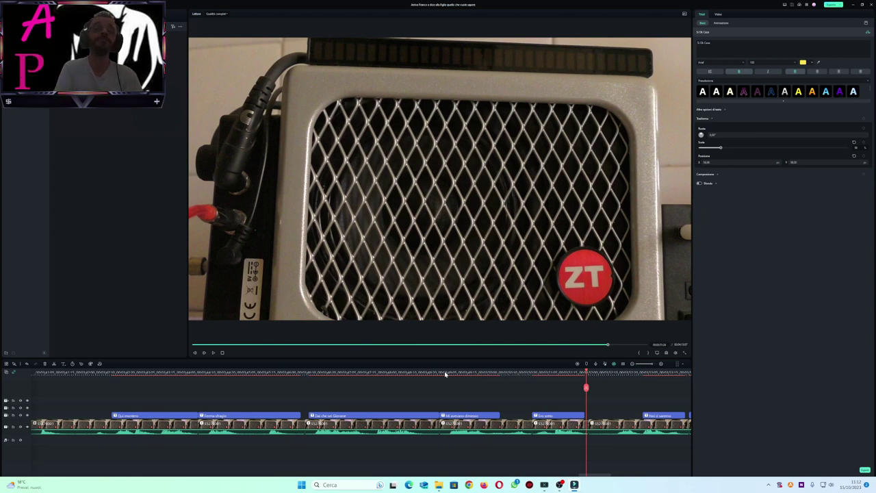
- Play through "Noi ci saremo" to "Aiuto", and replay from the start of "Noi ci saremo" to "Aiuto"
key(space)
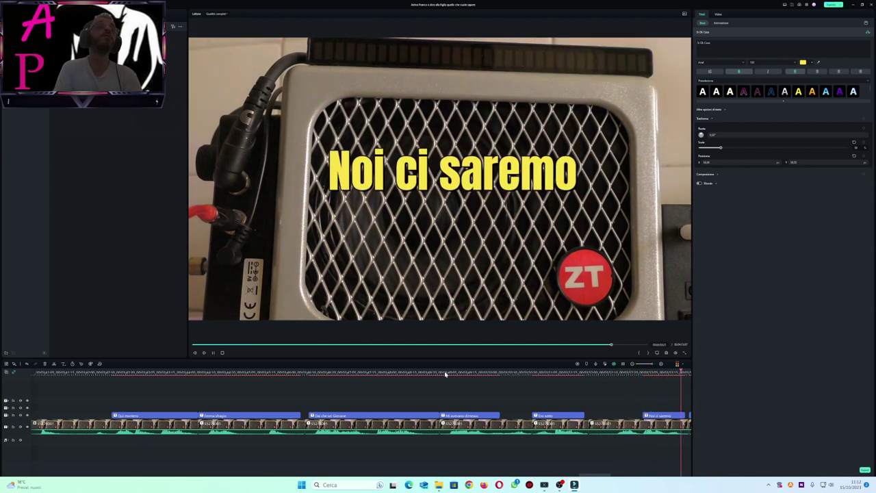
scroll(445, 373, down, 2)
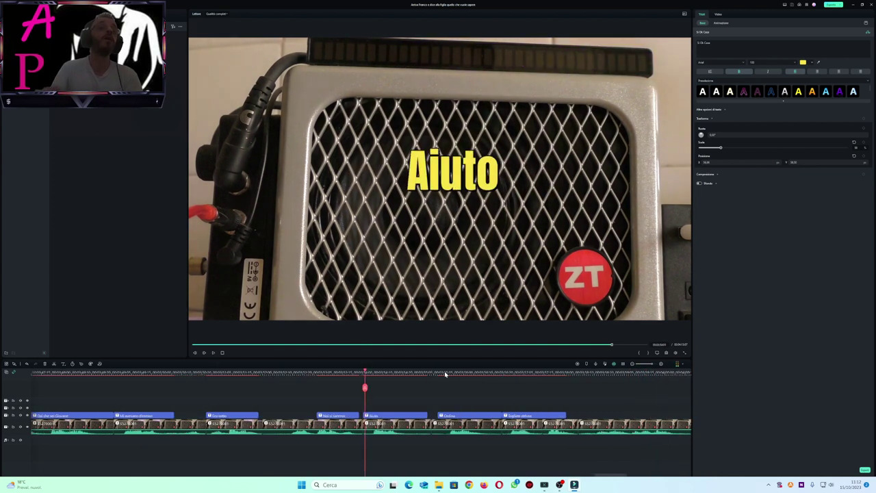
click(318, 374)
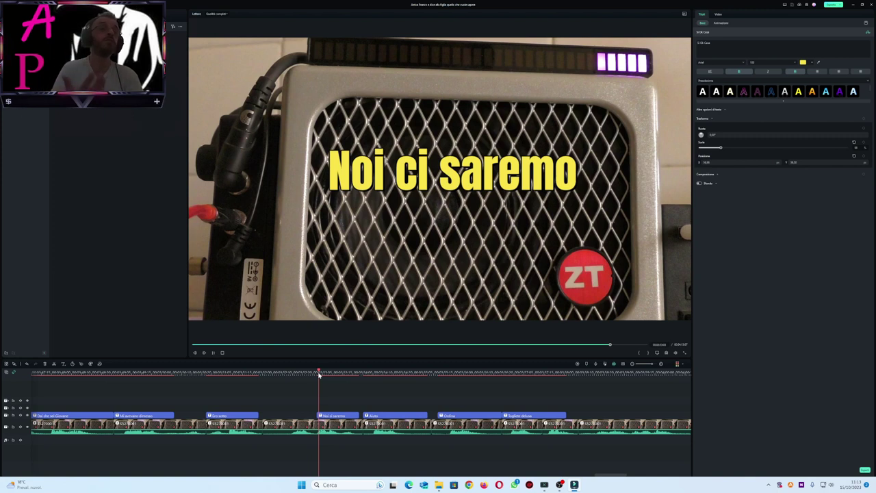
key(space)
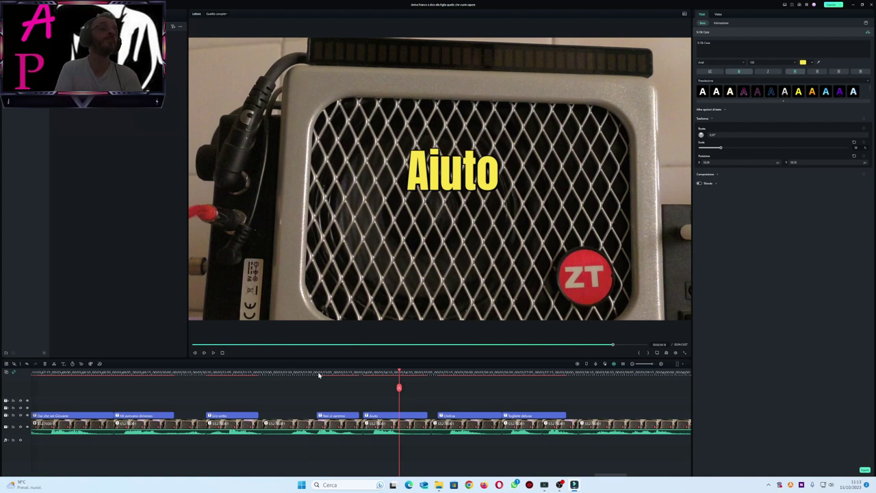
- Play on from "Aiuto" through "Togliete delusa", and replay from just before the caption preceding "Togliete delusa"
key(space)
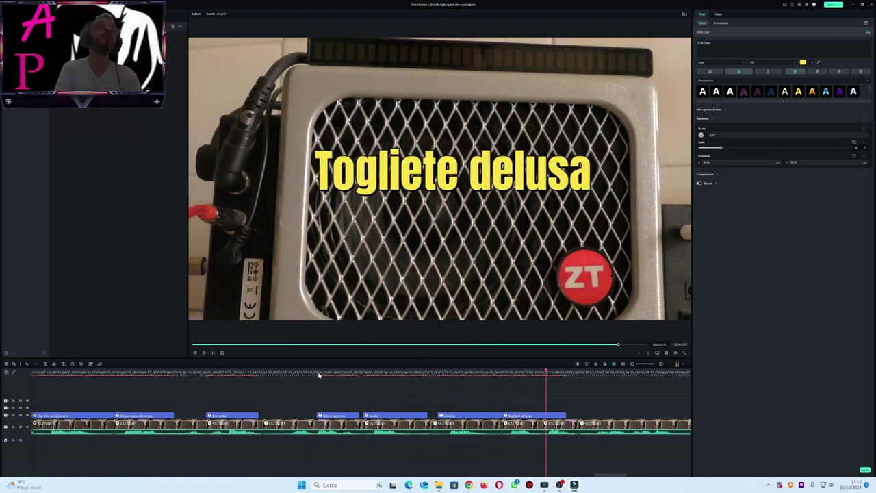
click(435, 374)
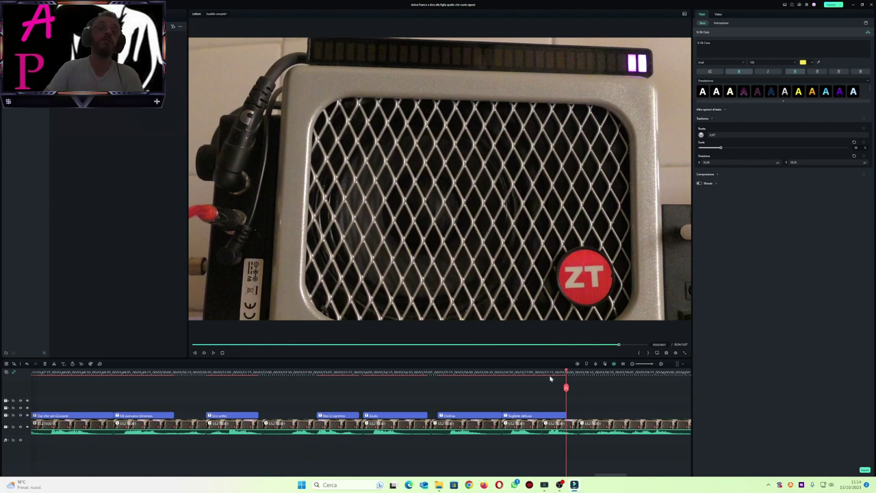
- Play the uncaptioned footage after "Togliete delusa" with the timeline zoomed out, and pause before the closing "Grazie" title
key(space)
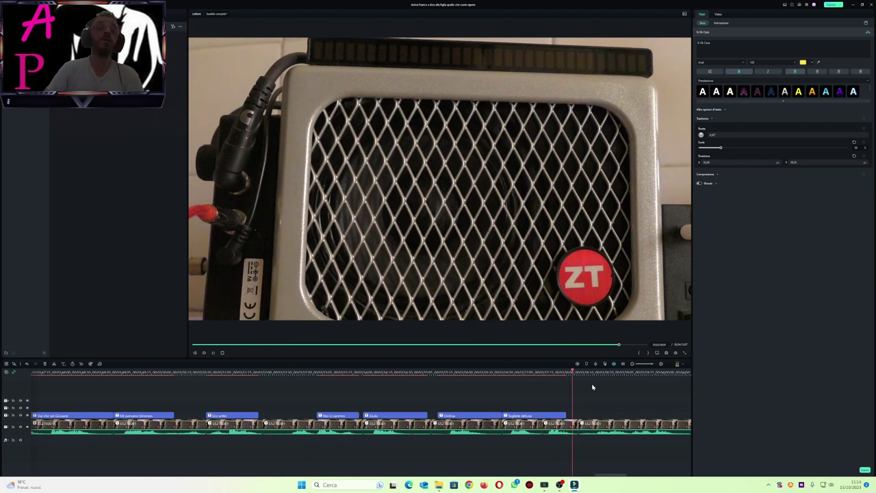
click(632, 364)
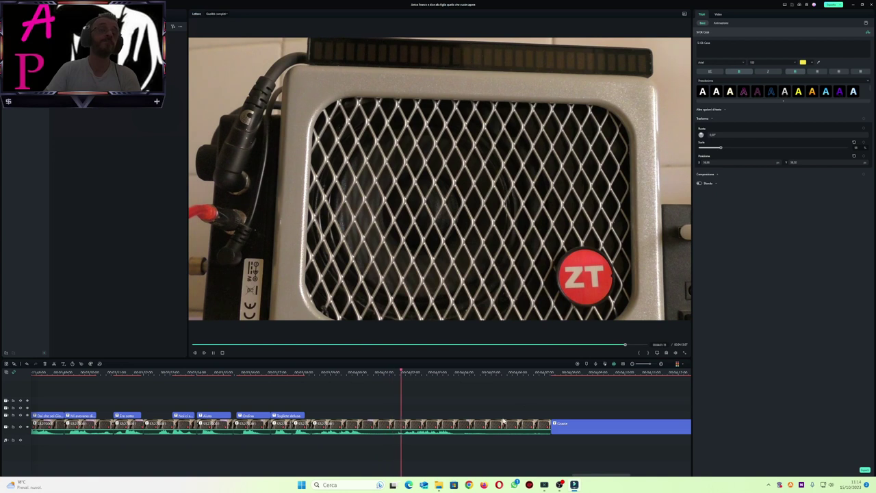
key(space)
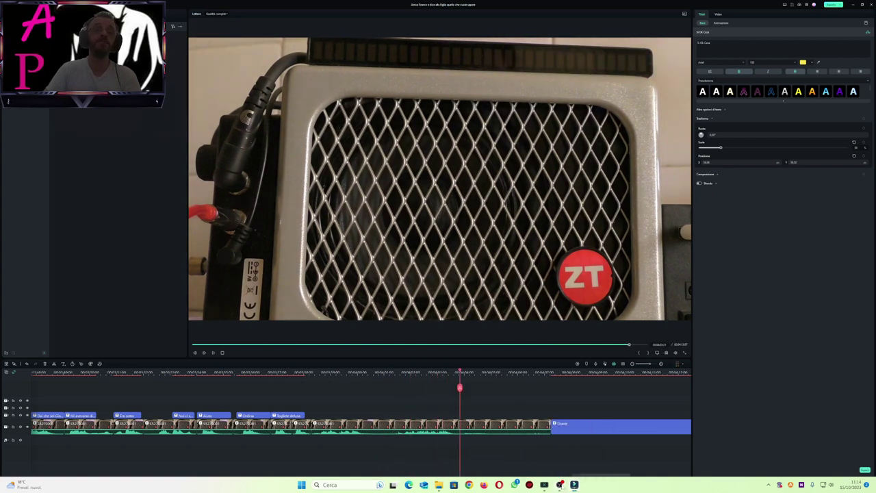
- Switch to OBS Studio and change the recording to another scene
key(alt+Tab)
click(172, 340)
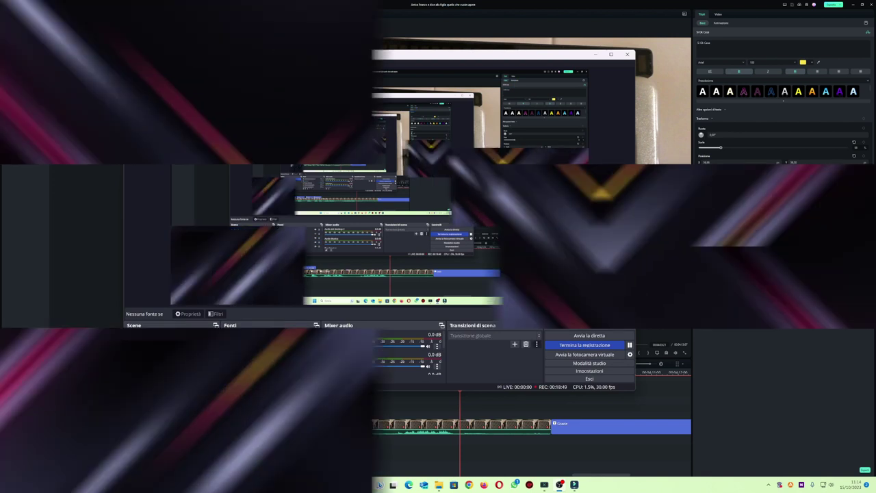